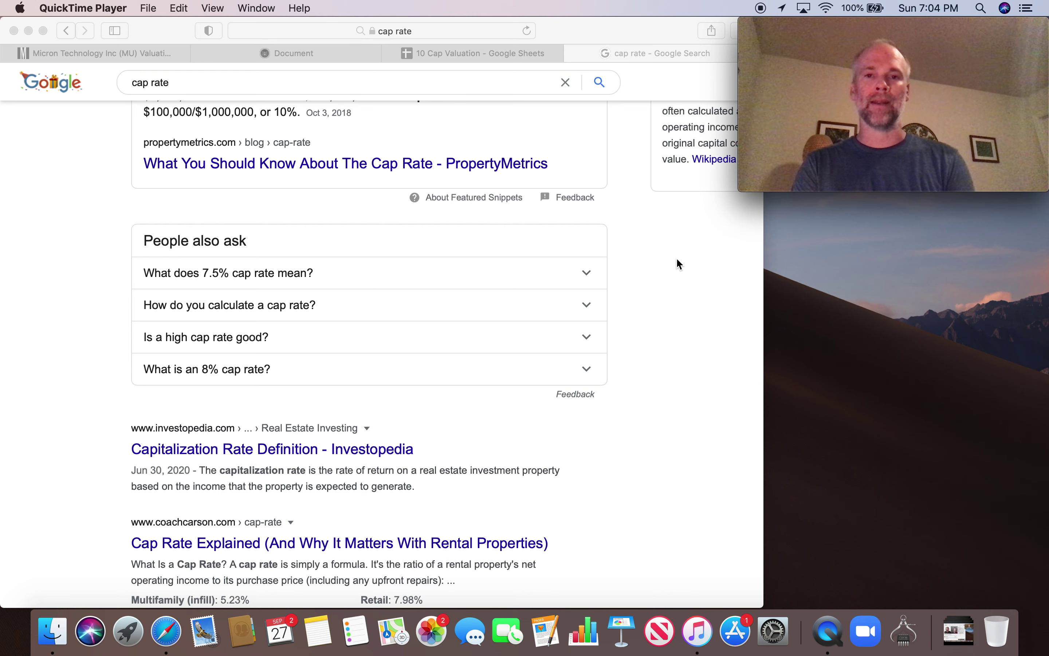
Bring the Safari window with the 10 Cap Valuation sheet in front of QuickTime Player.
left_click(574, 34)
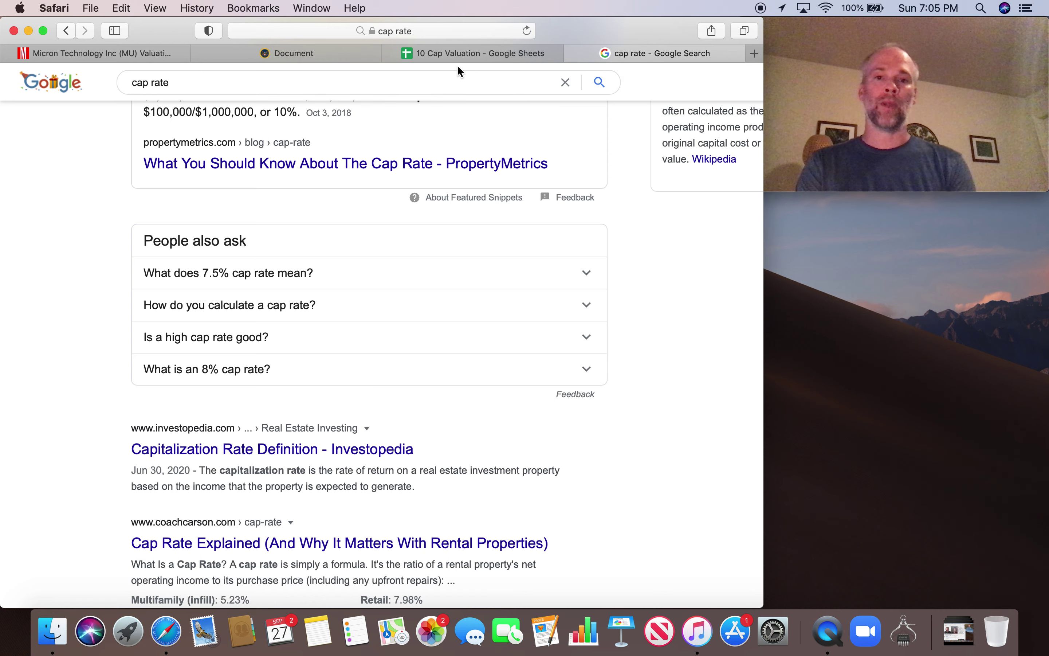
Switch to the 10 Cap Valuation spreadsheet tab to show the Micron Analysis table.
left_click(452, 53)
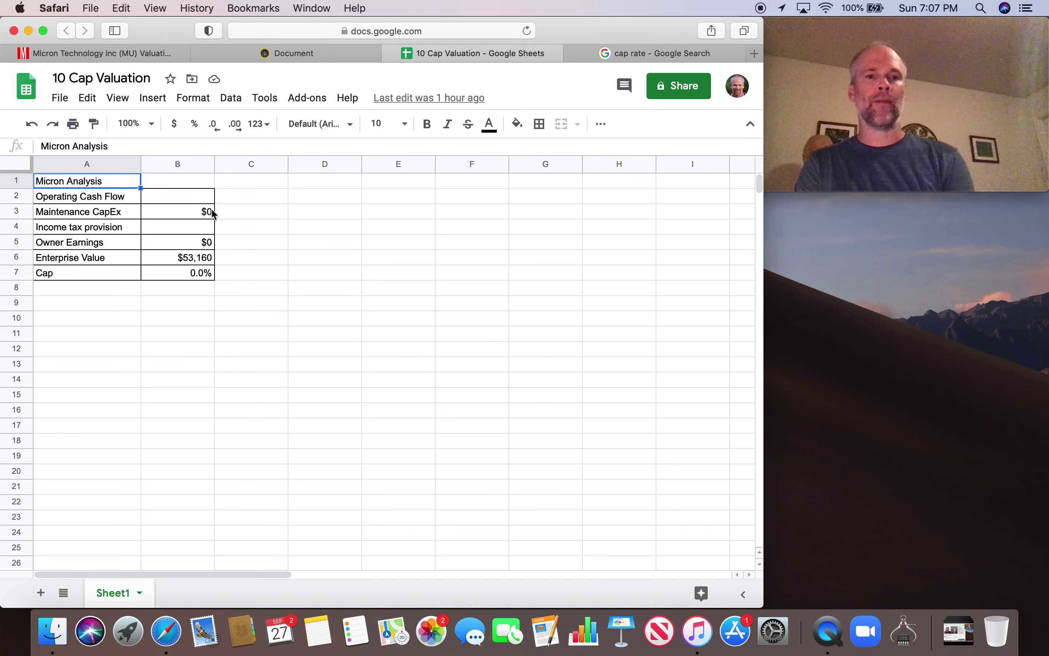
Select B2, then find Micron's 2019 operating cash flow of 13,189 in the 10-K cash flow statement.
left_click(192, 196)
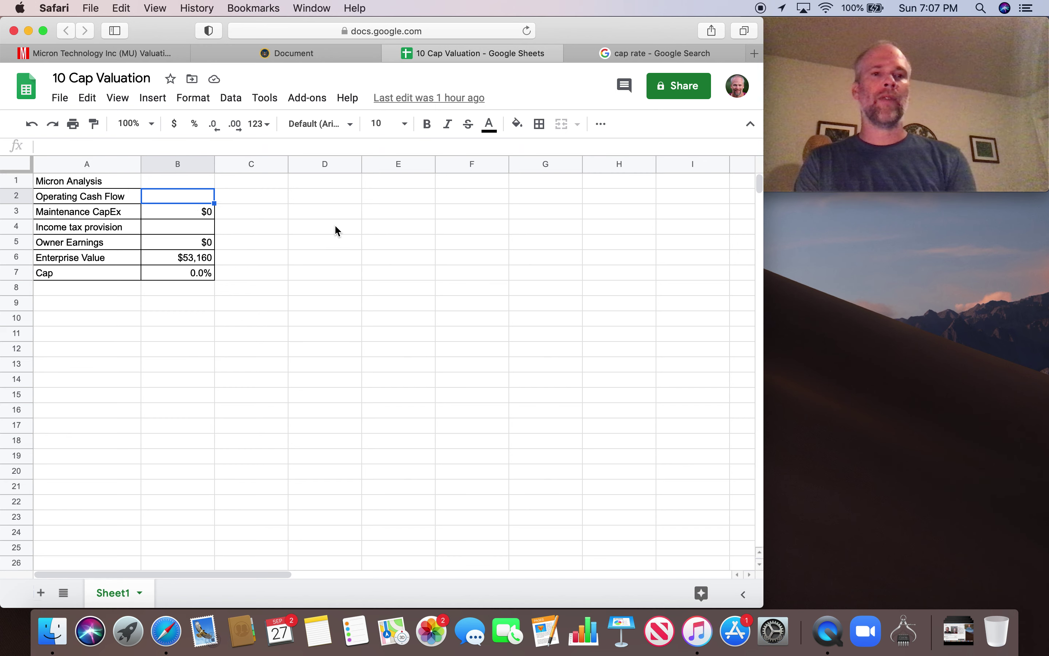
left_click(293, 54)
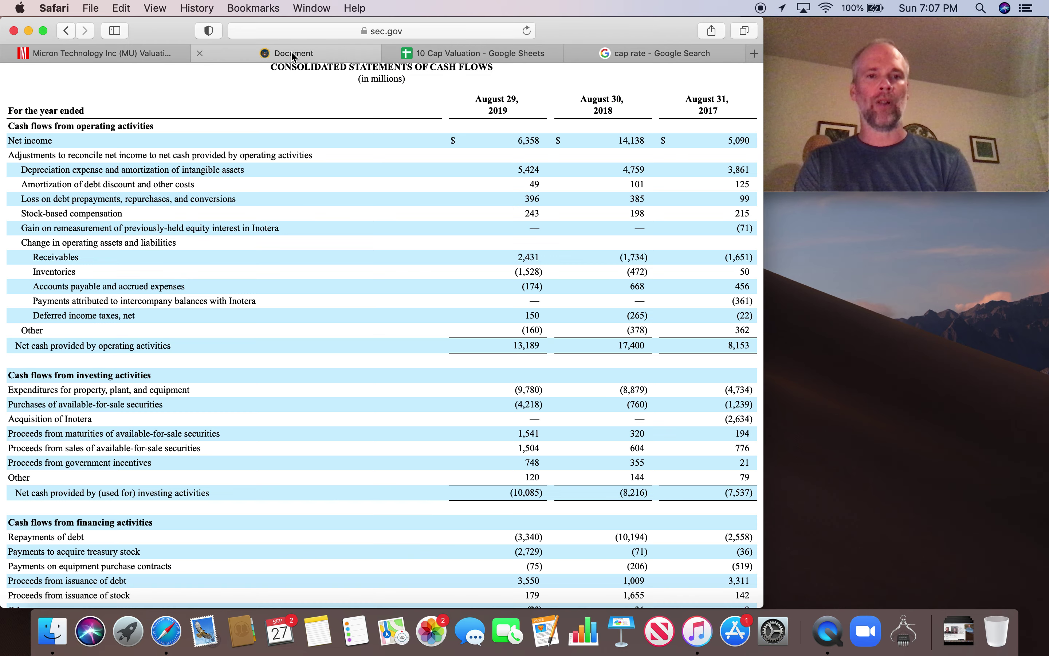
scroll(419, 322, "down", 3)
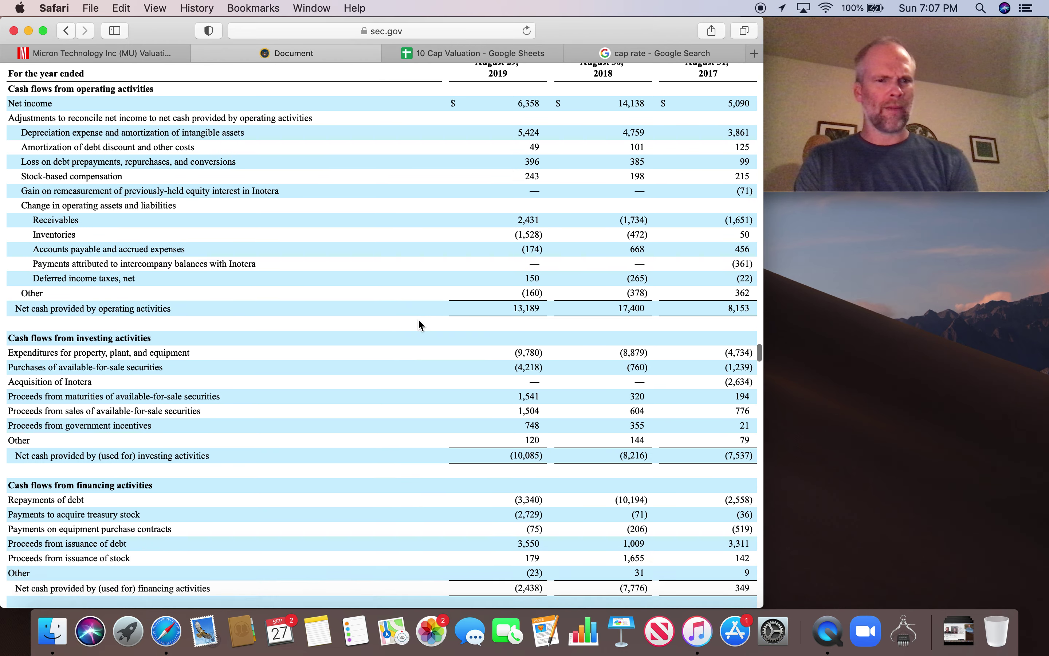
scroll(419, 322, "up", 5)
scroll(419, 324, "down", 1)
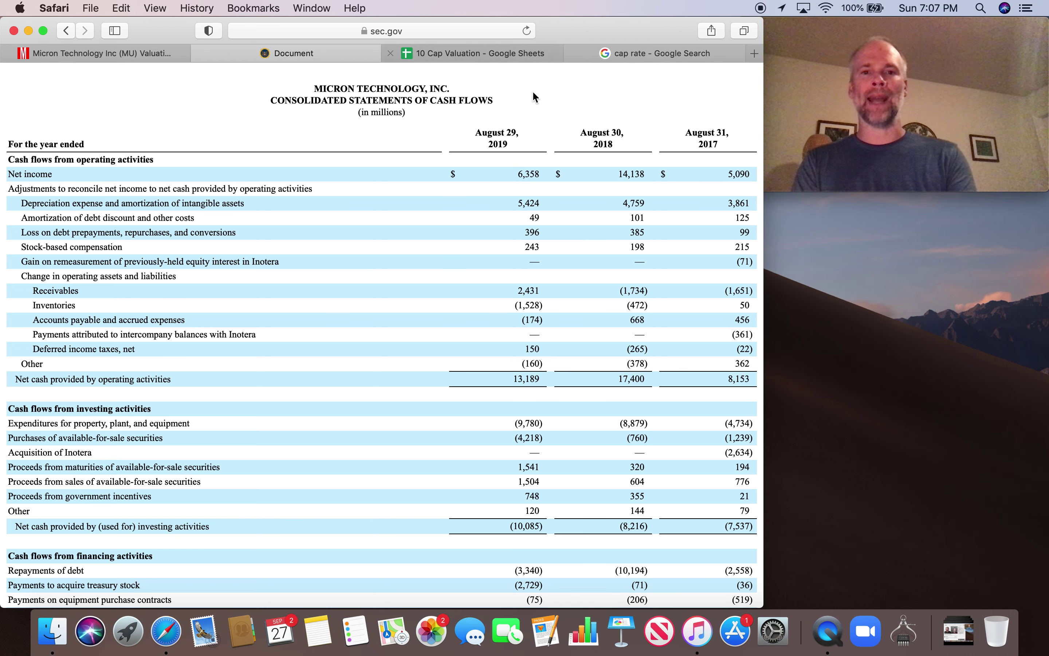
left_click(484, 61)
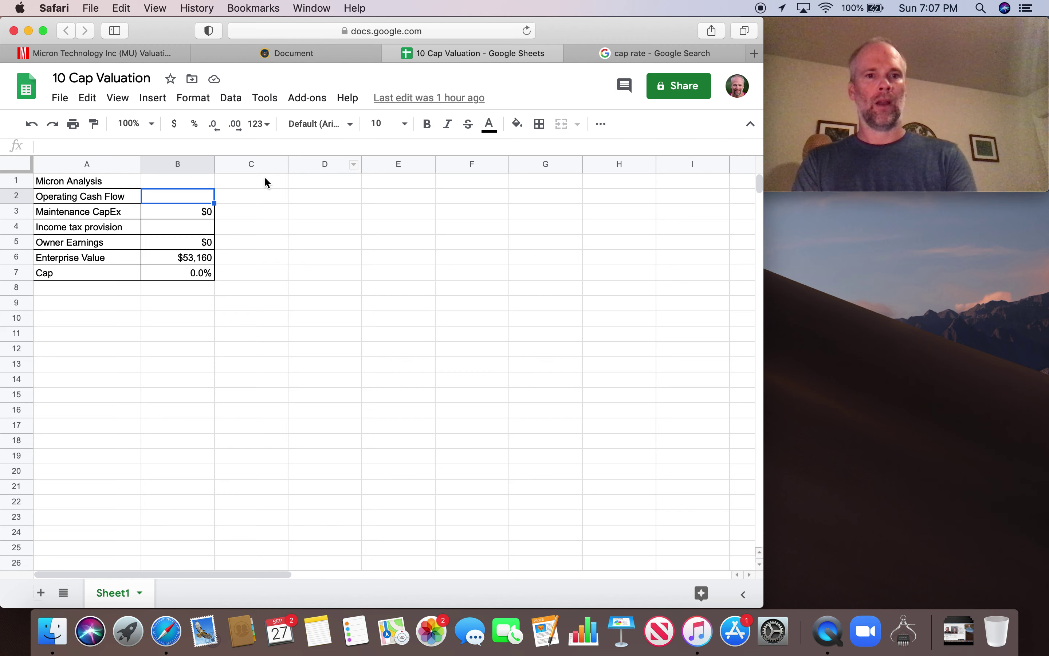
Enter 13189 as operating cash flow in B2, raising the Cap to 24.8%.
type("13189")
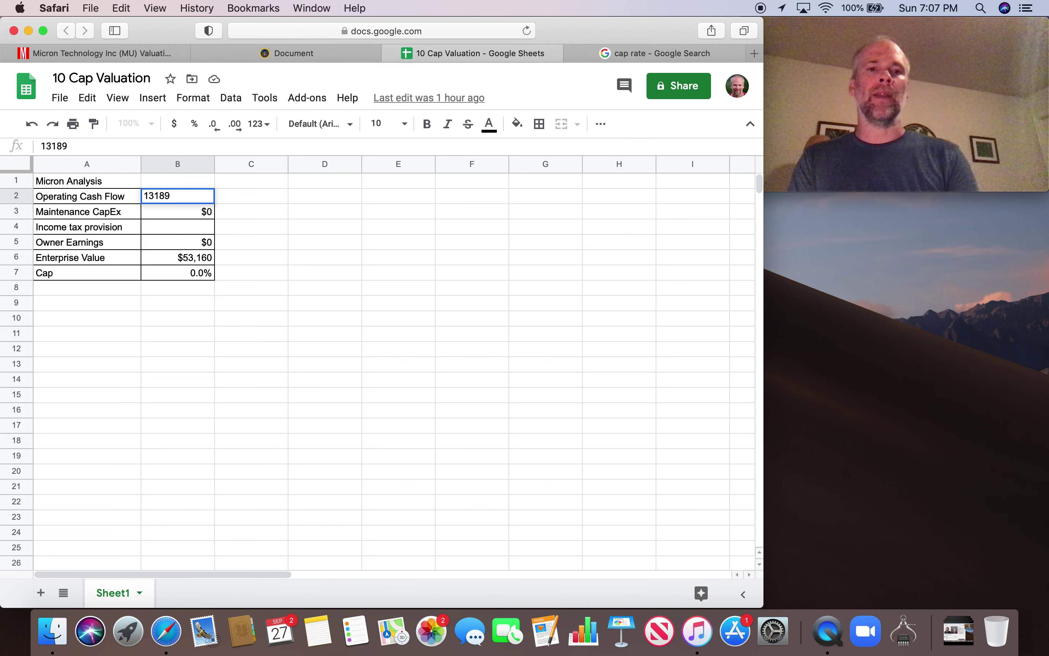
key("Return")
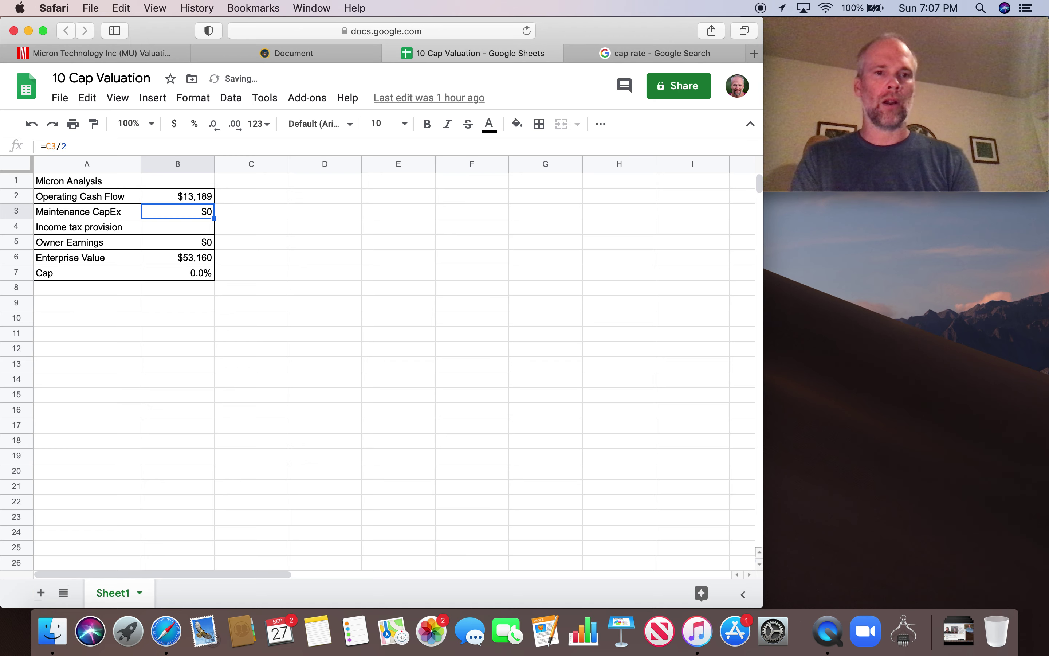
left_click(288, 54)
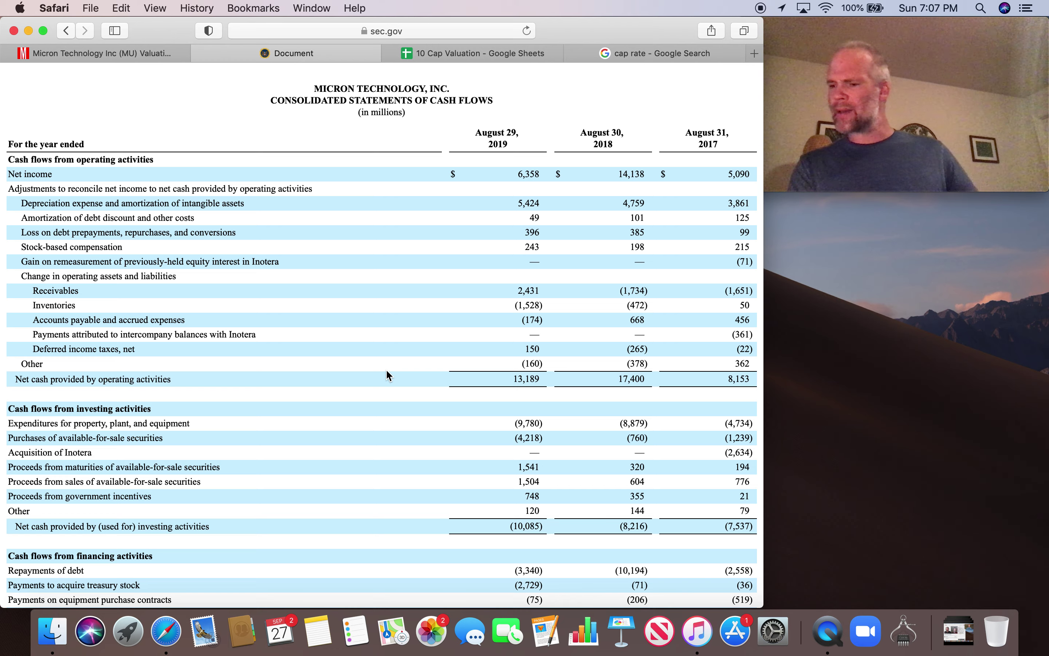
Locate the 2019 $9.03 billion property, plant and equipment spending in the 10-K, then return to the sheet.
scroll(398, 420, "up", 20)
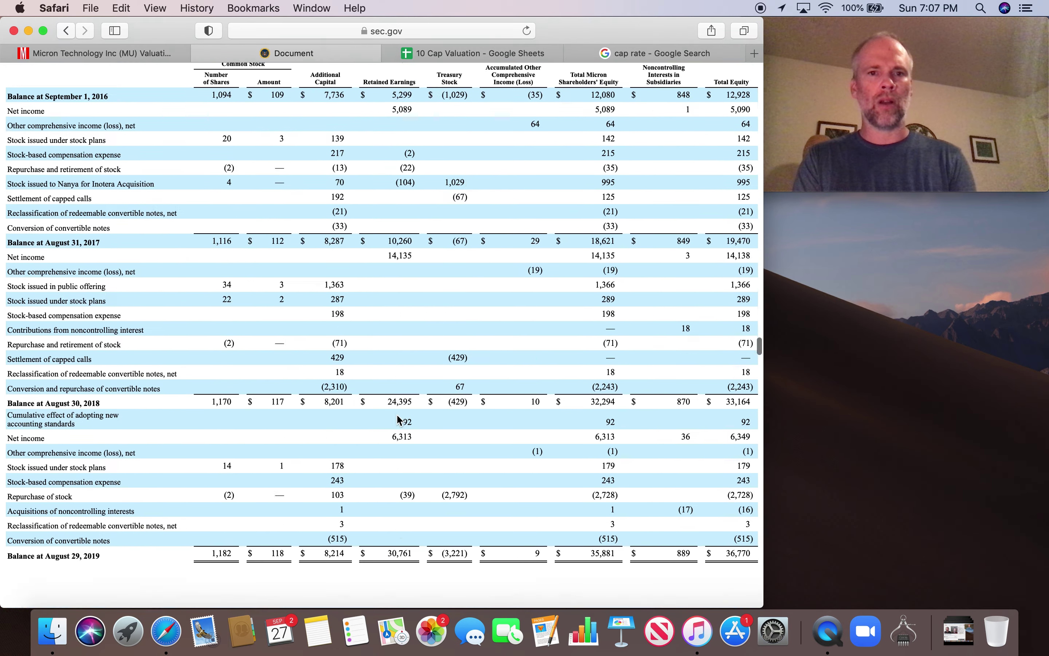
scroll(399, 420, "up", 20)
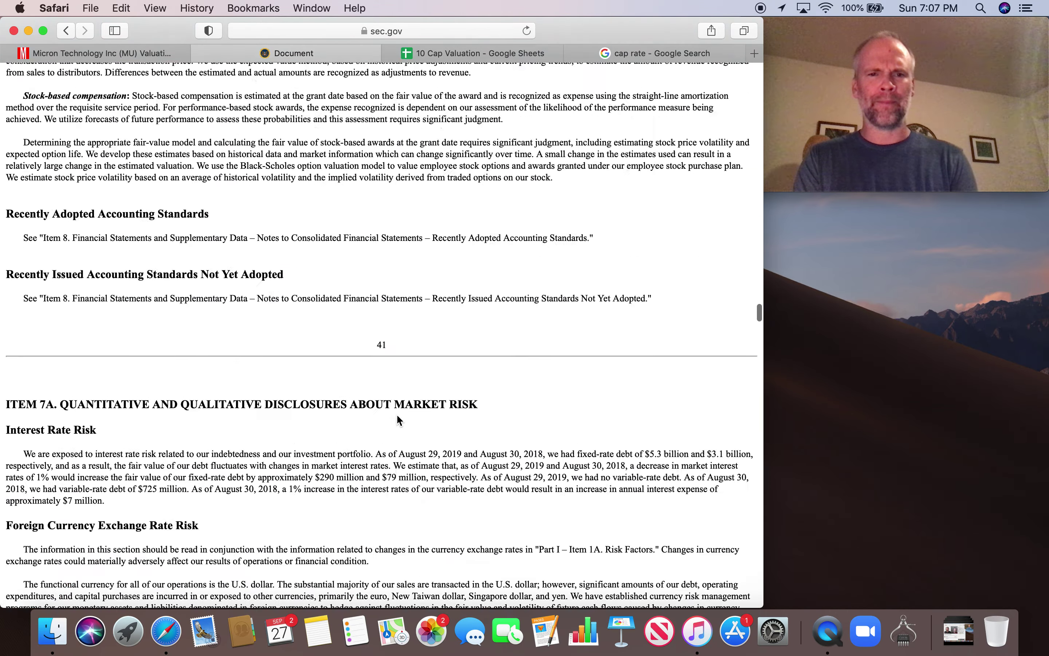
scroll(397, 420, "up", 20)
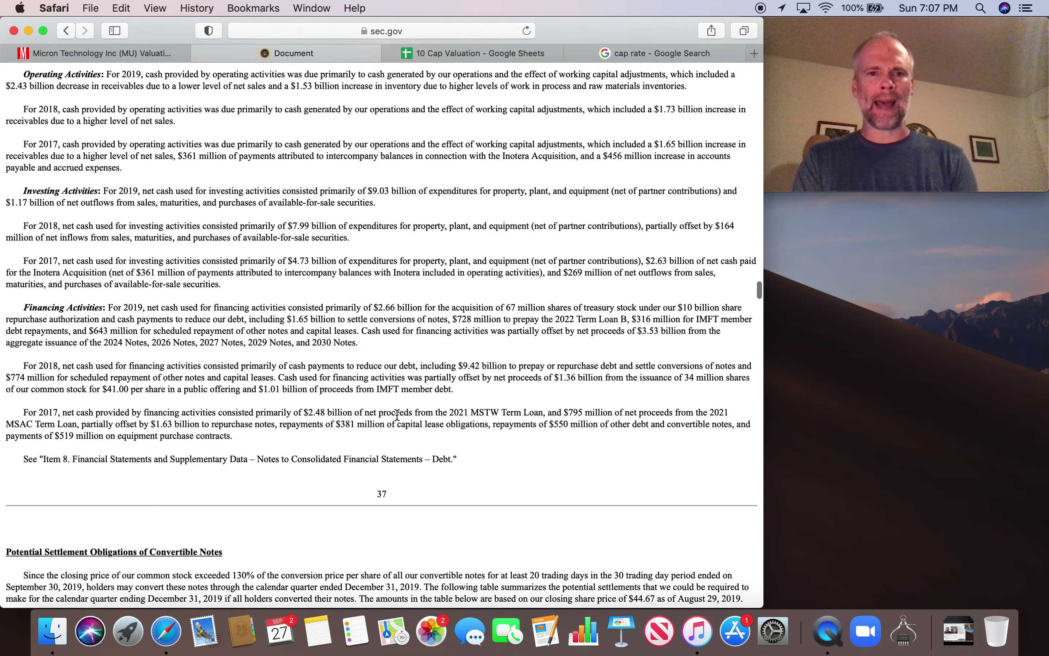
scroll(398, 419, "down", 3)
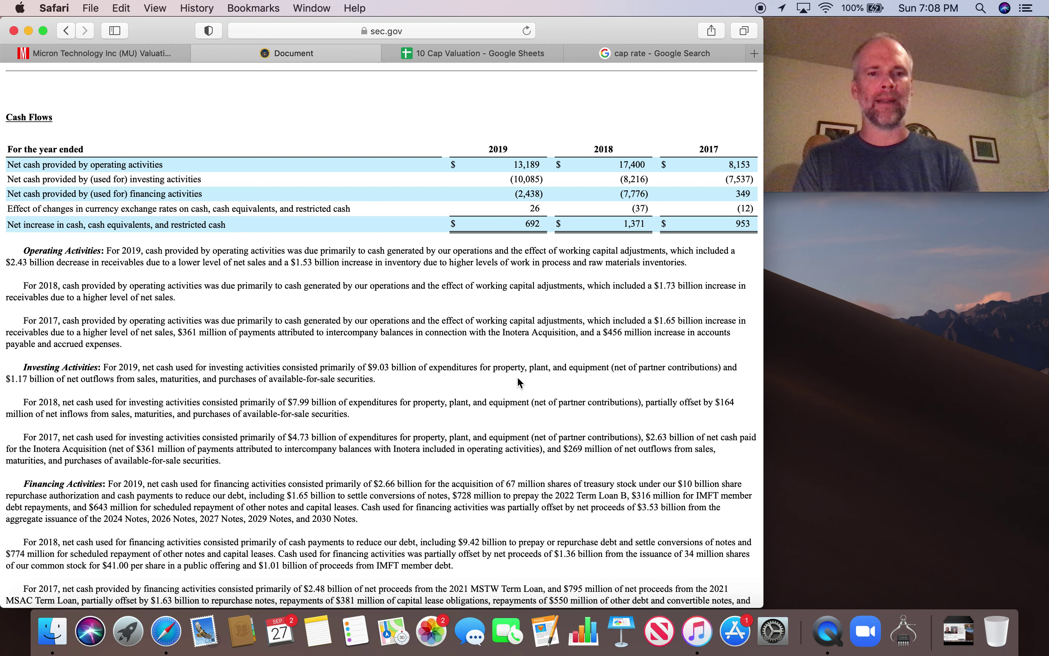
left_click(845, 74)
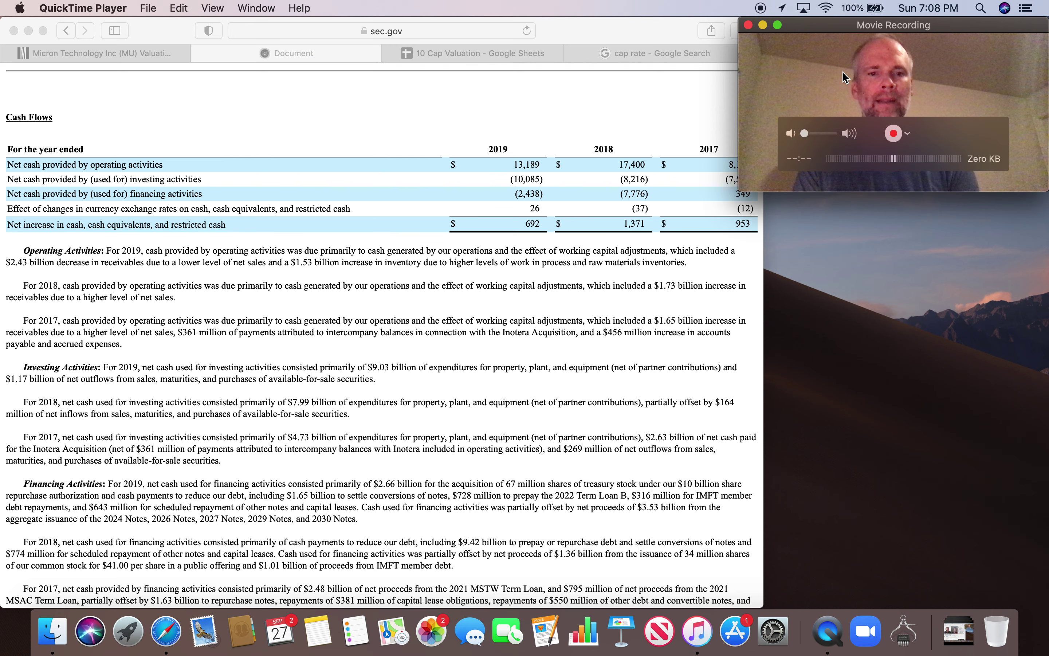
left_click(749, 26)
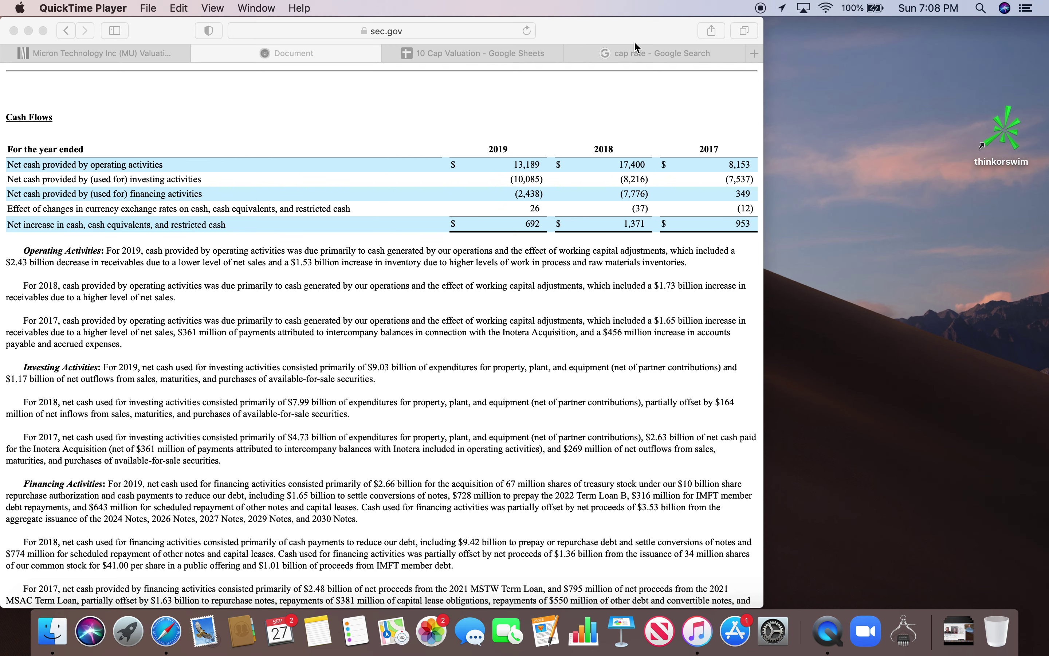
left_click(572, 39)
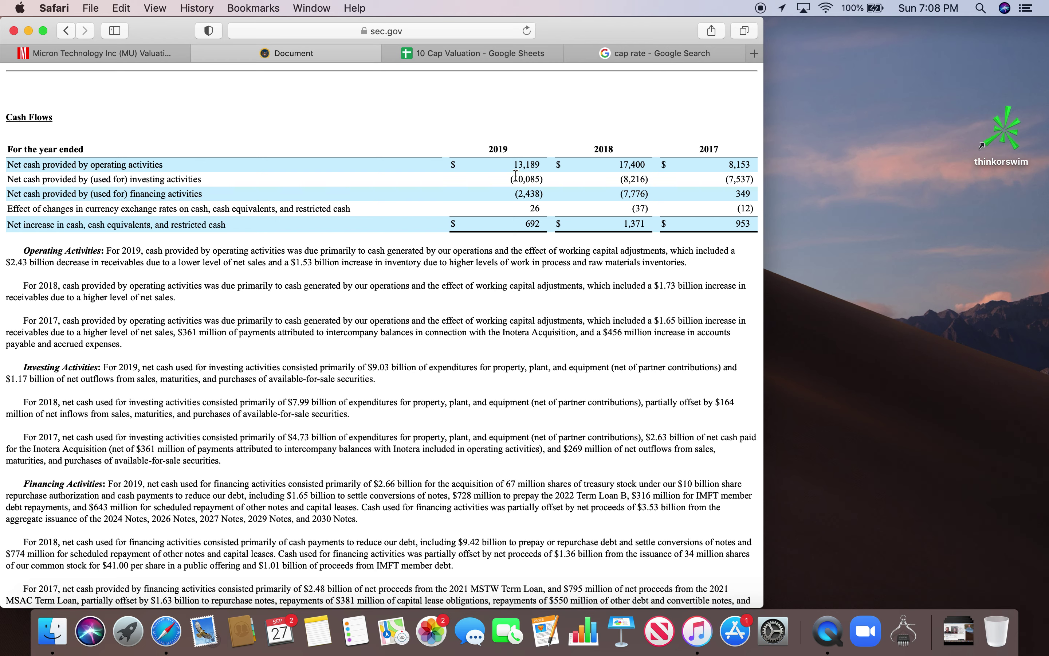
mouse_move(463, 57)
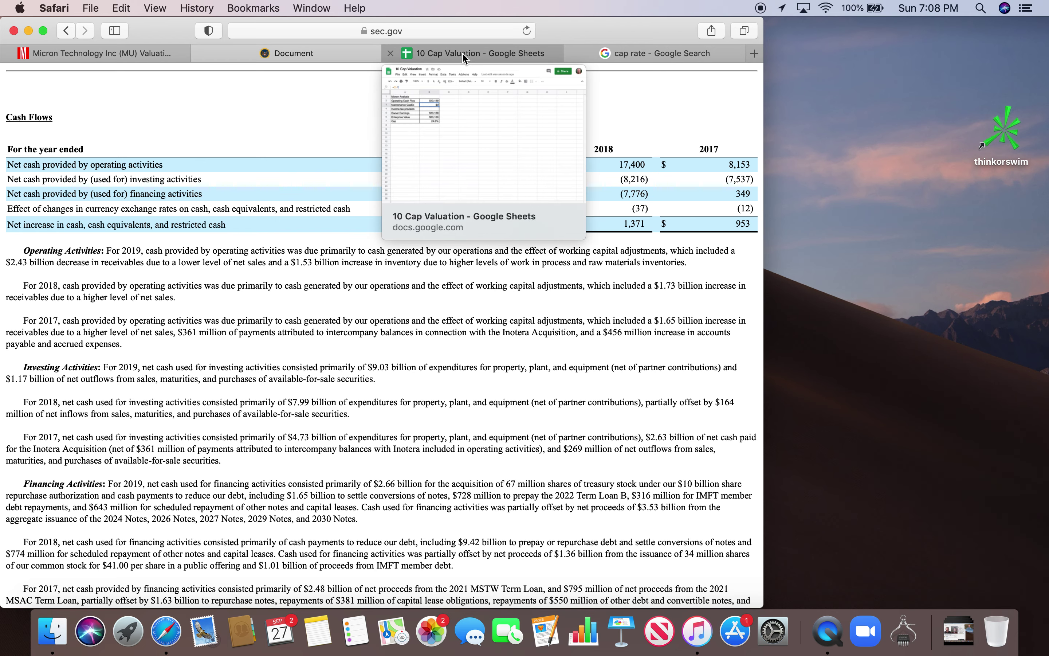
left_click(463, 57)
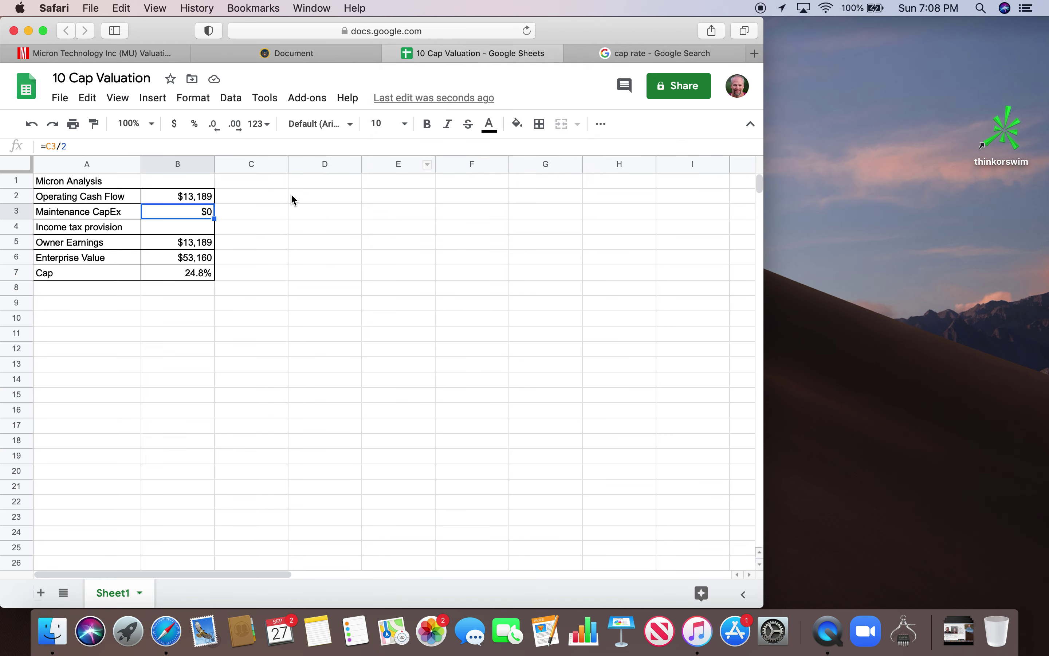
Enter 9030 in C3 so B3's =C3/2 gives Maintenance CapEx $4,515 and Cap 16.3%.
left_click(254, 211)
type("9")
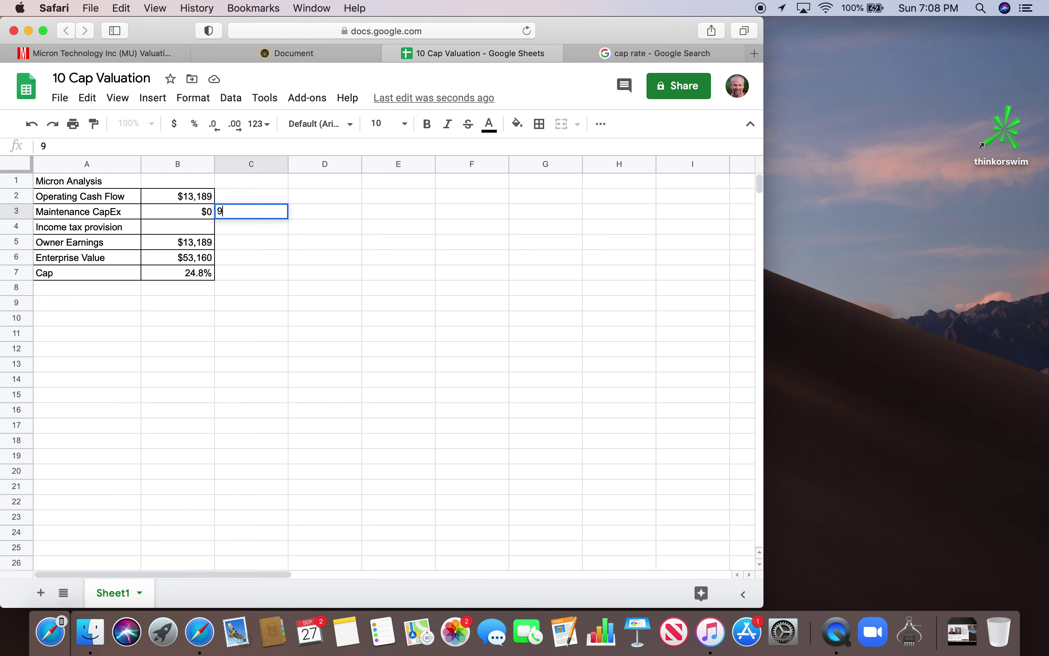
type("030")
key("Return")
key("Up")
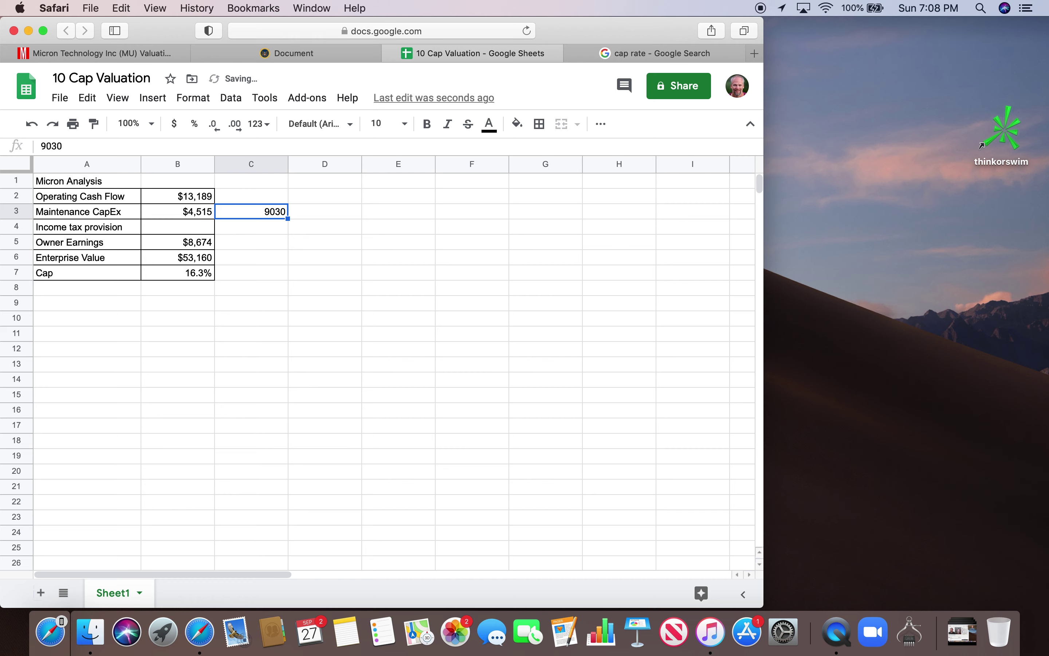
left_click(178, 212)
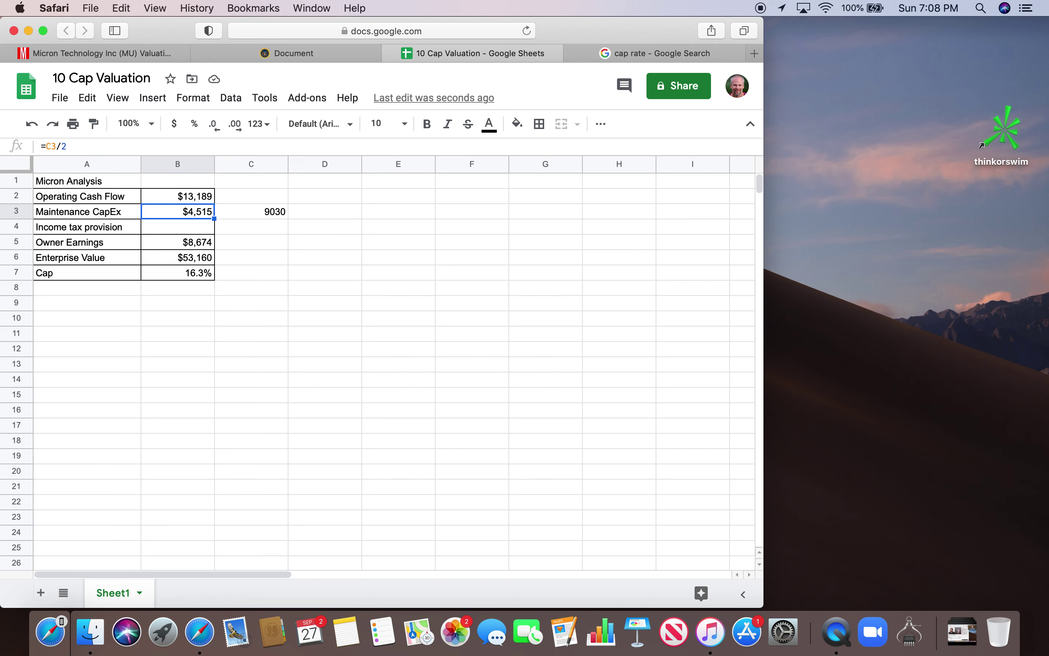
left_click(256, 213)
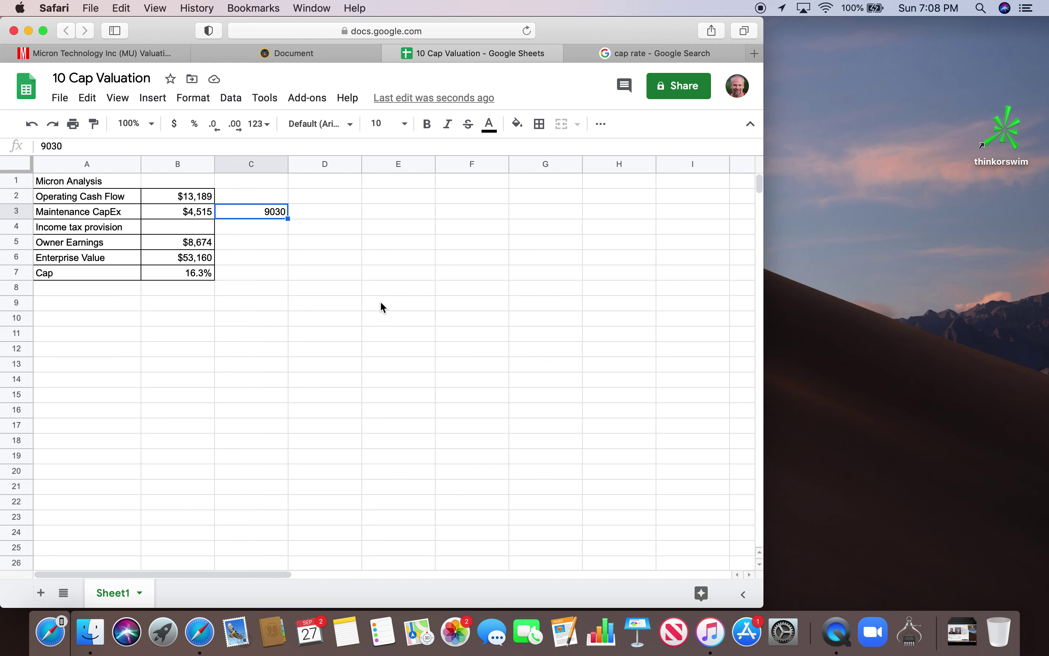
left_click(186, 215)
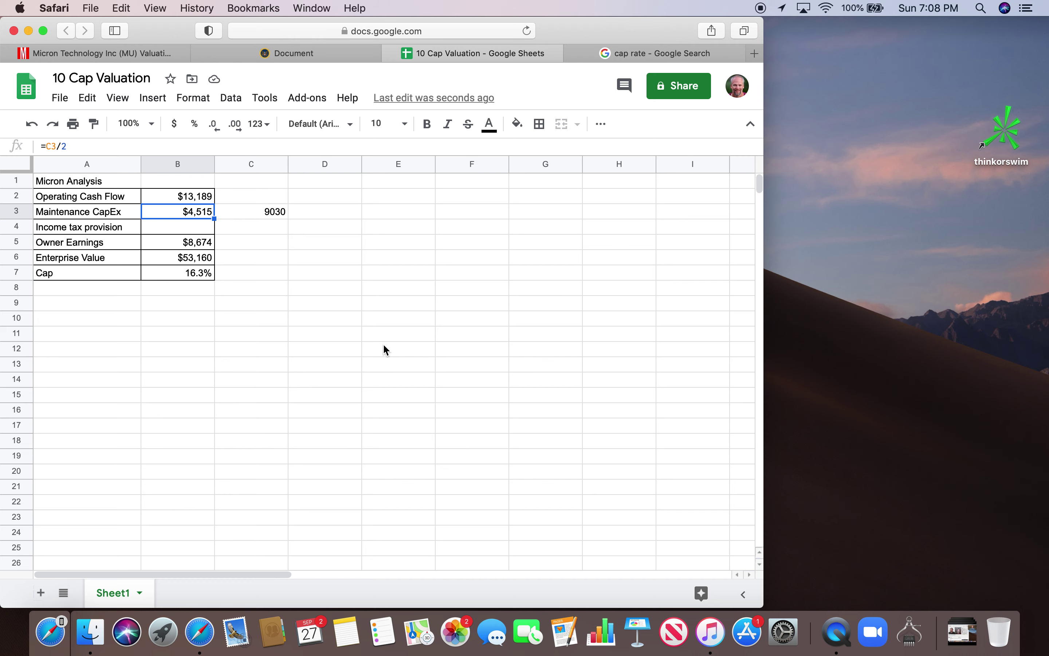
left_click(194, 228)
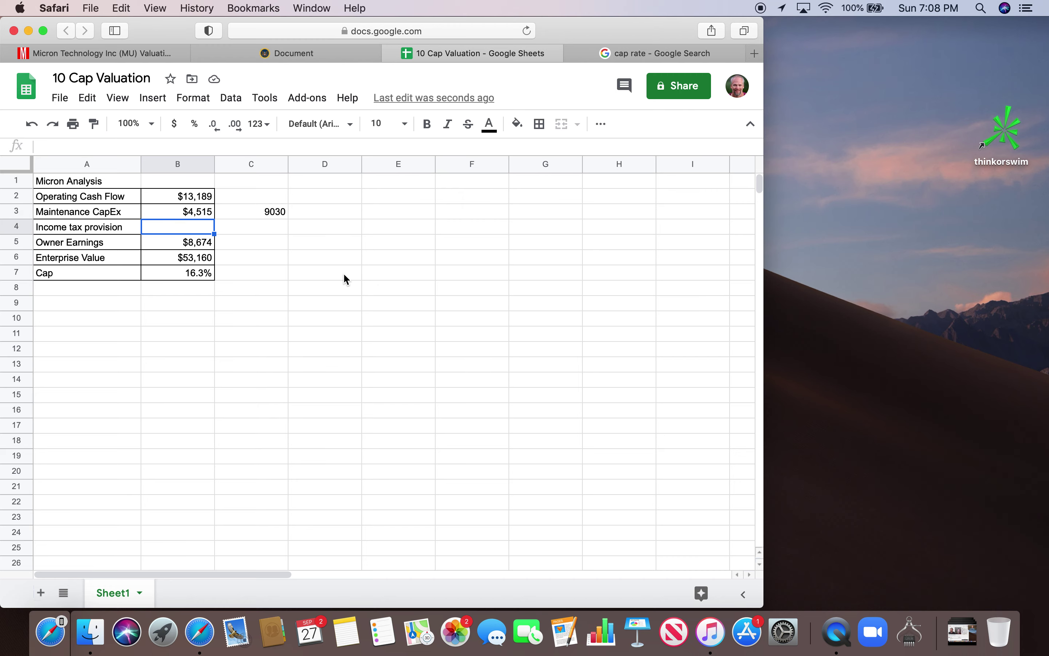
Find Micron's 2019 income tax provision of 693 in the 10-K statement of operations.
left_click(346, 53)
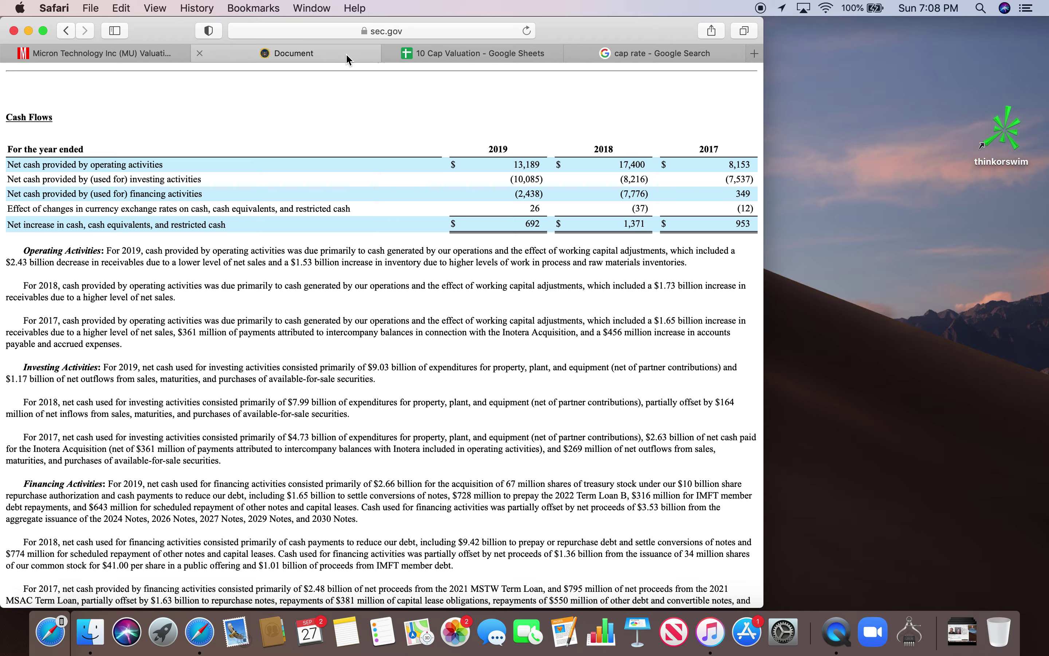
scroll(442, 350, "down", 6)
scroll(442, 349, "down", 20)
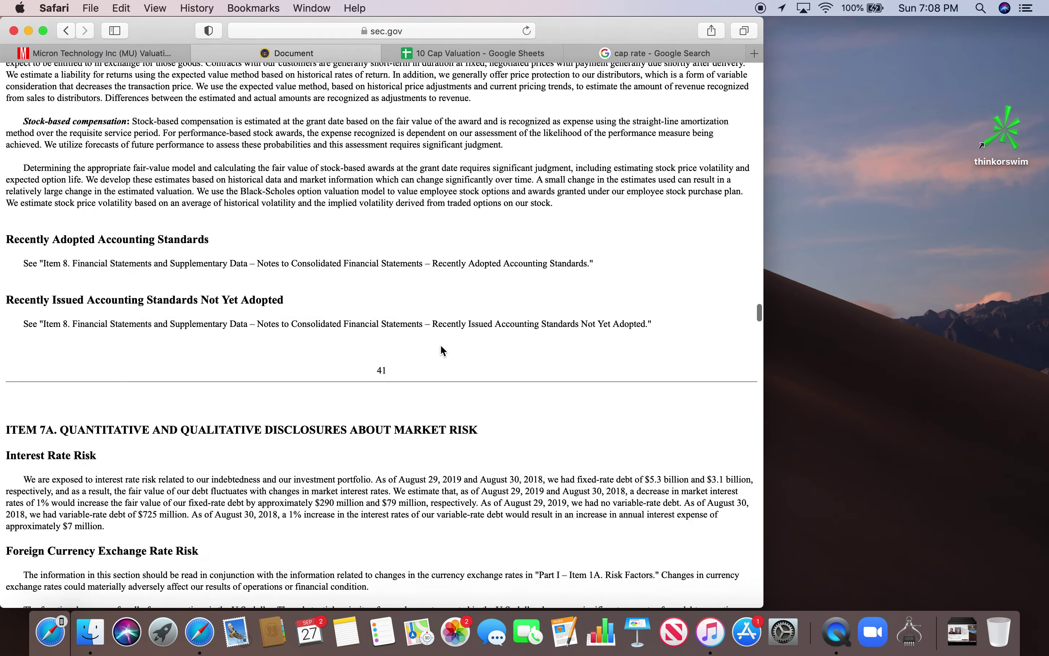
scroll(443, 351, "up", 10)
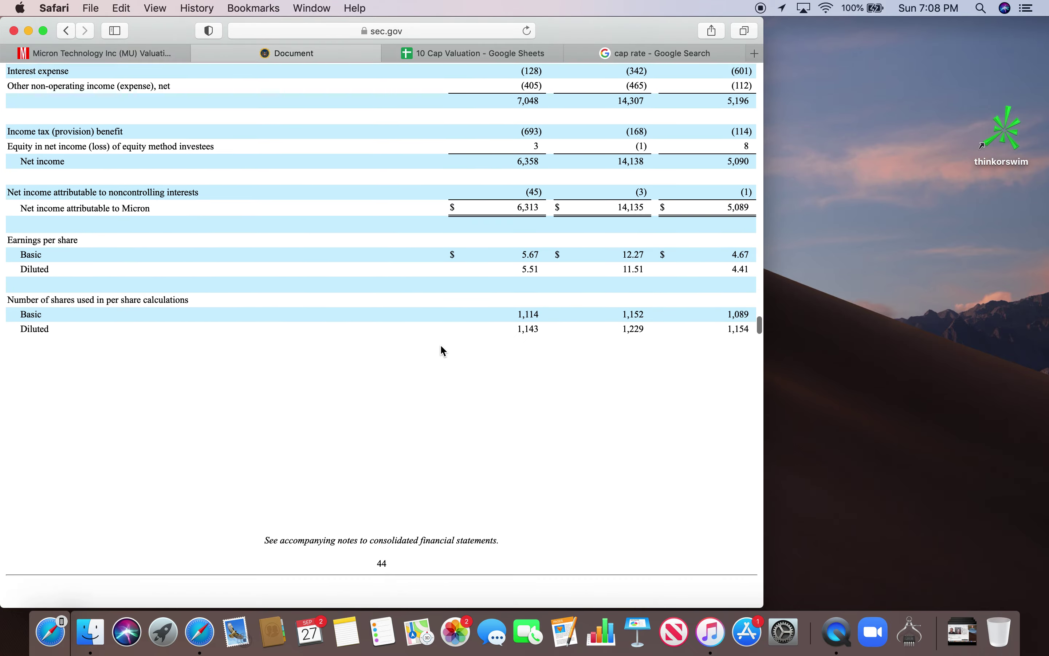
scroll(443, 350, "up", 2)
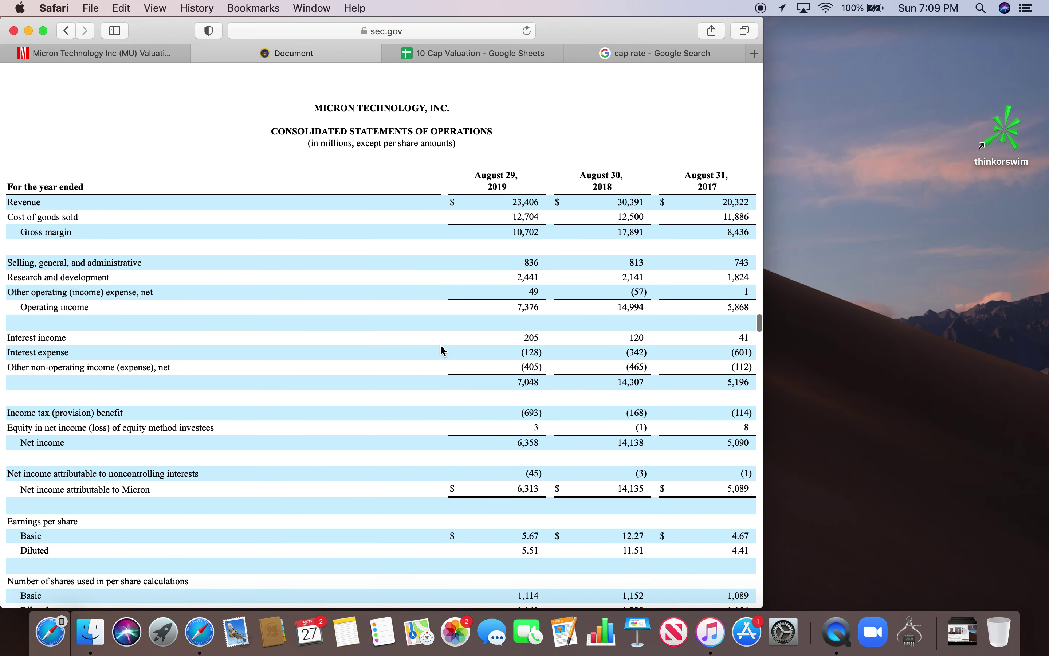
scroll(442, 350, "up", 1)
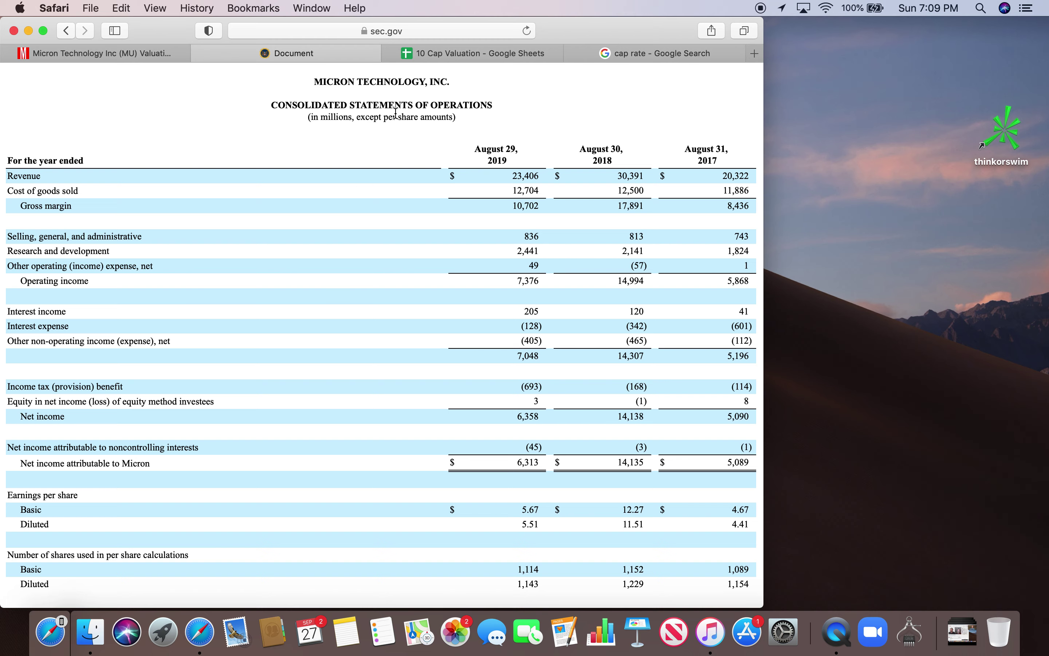
left_click(478, 48)
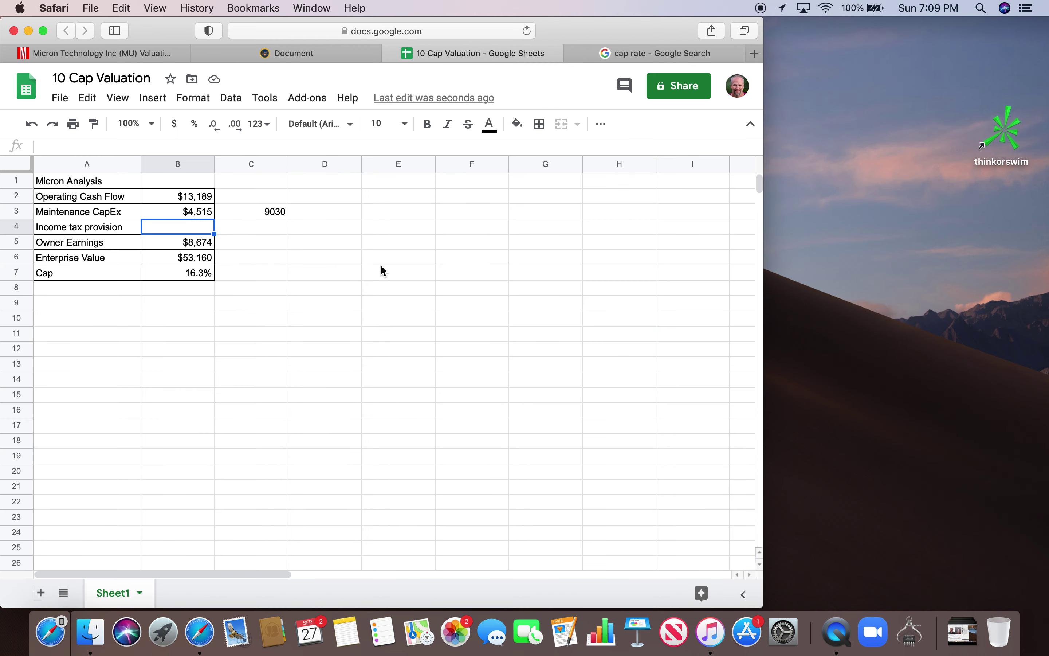
Enter 693 as the income tax provision in B4, lifting Owner Earnings to $9,367 and Cap to 17.6%.
type("693")
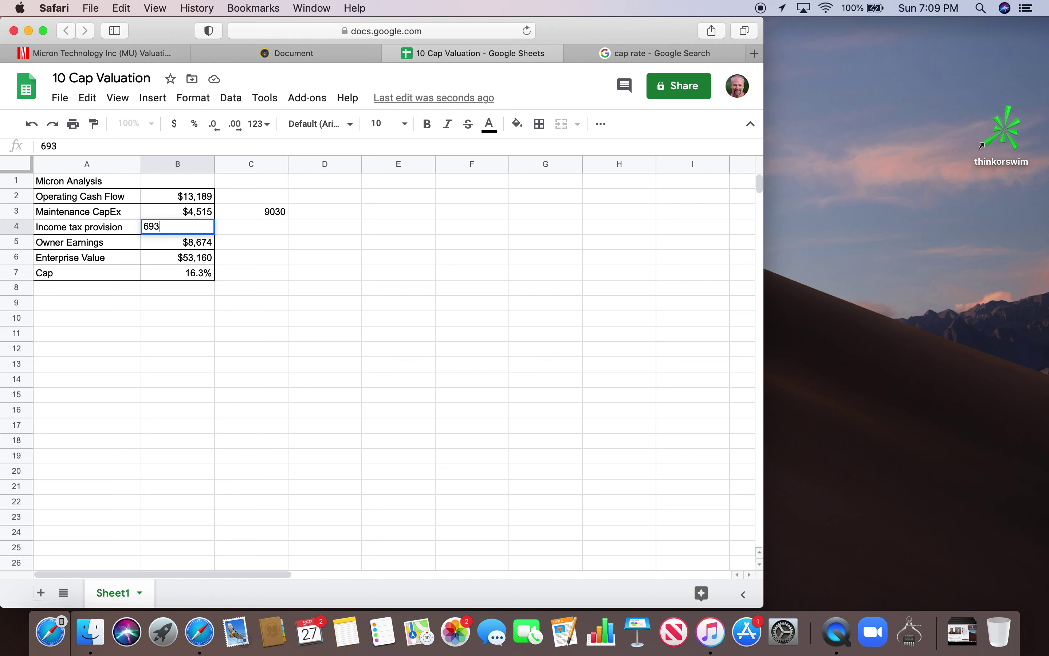
key("Return")
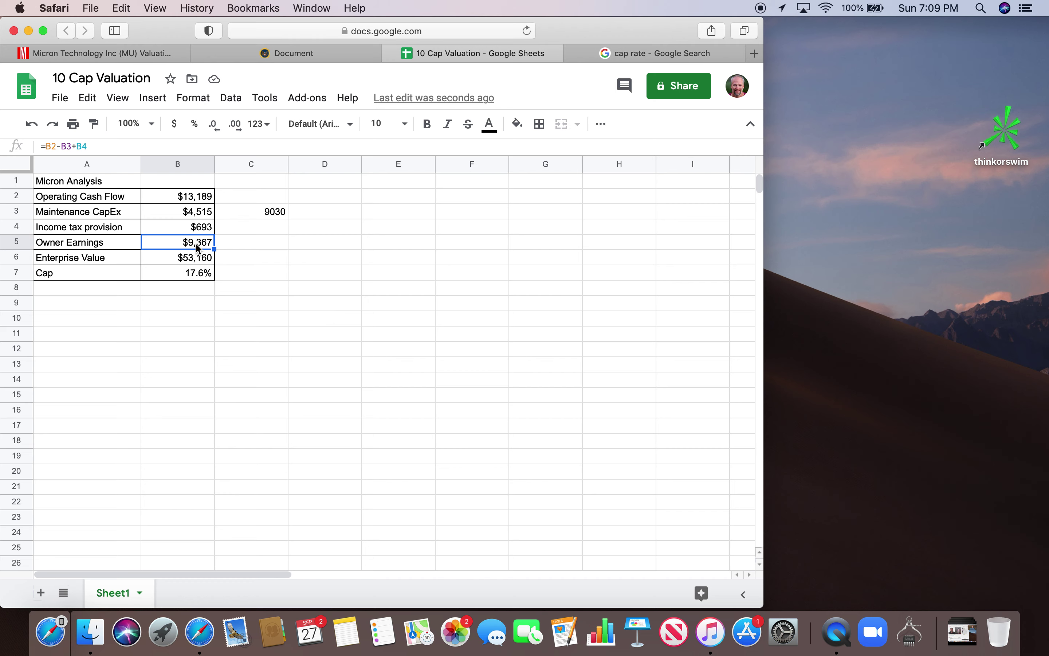
left_click(189, 260)
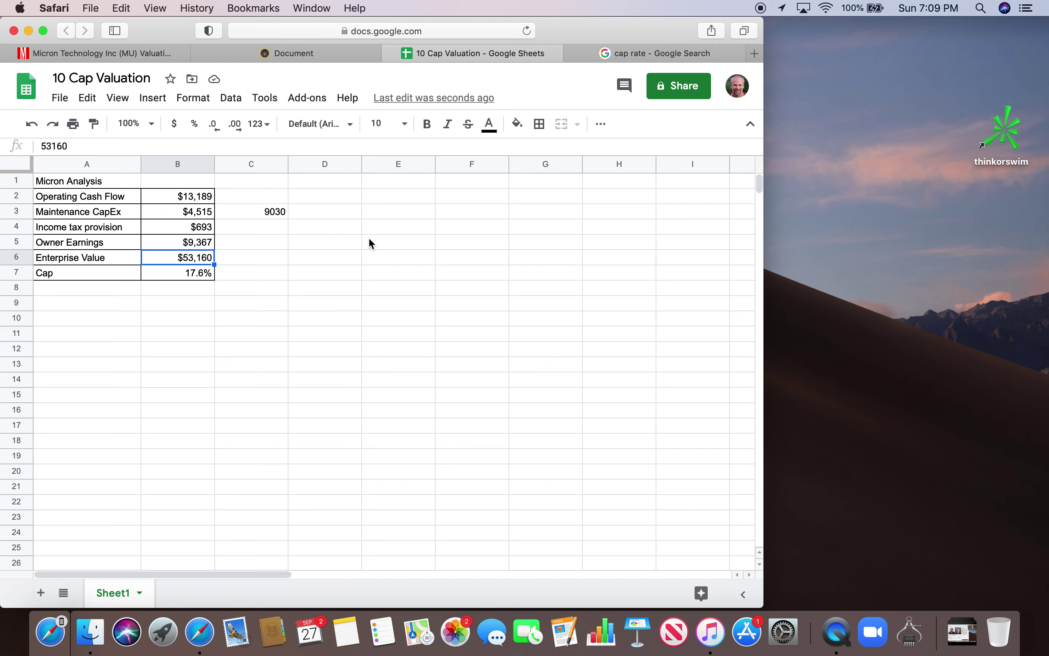
Confirm Micron's 53.16 billion current enterprise value on Morningstar, then inspect the Cap formula in B7.
left_click(154, 53)
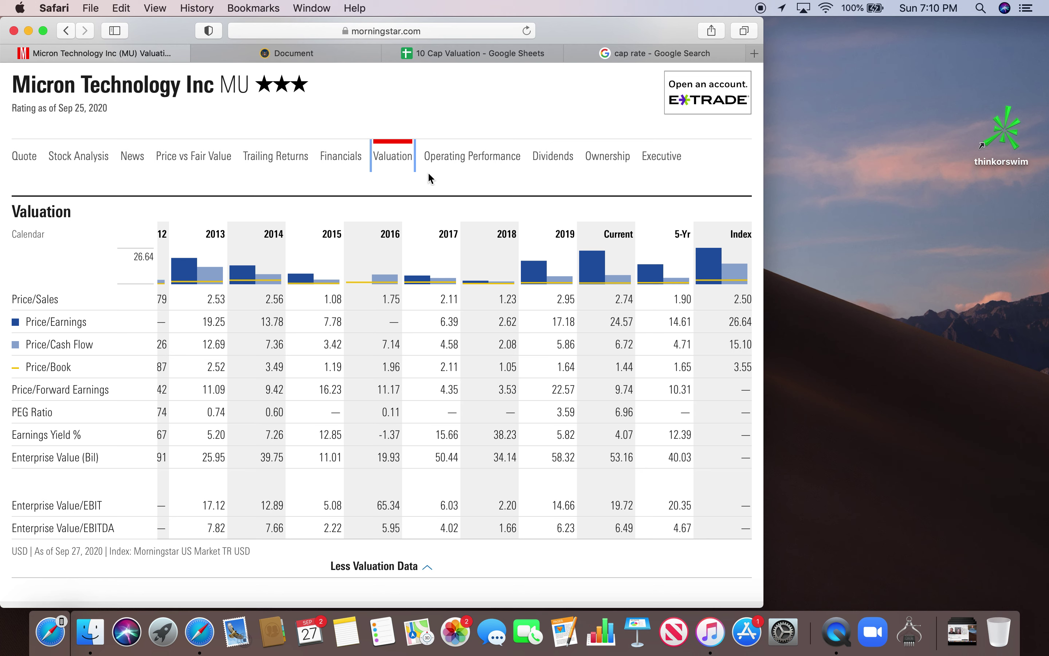
scroll(391, 77, "up", 2)
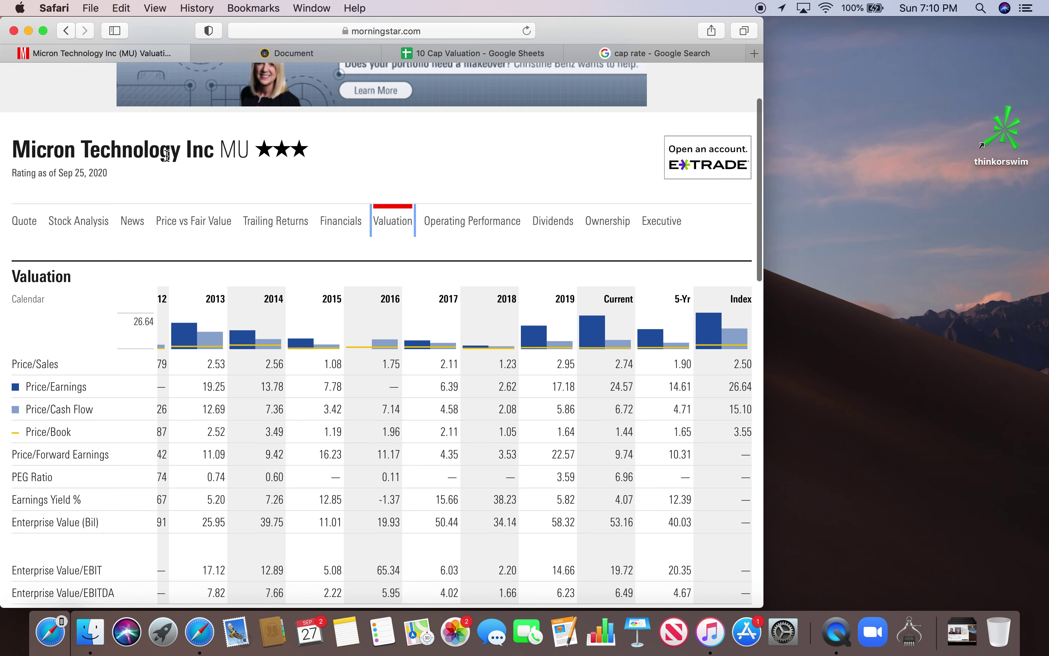
scroll(484, 170, "down", 2)
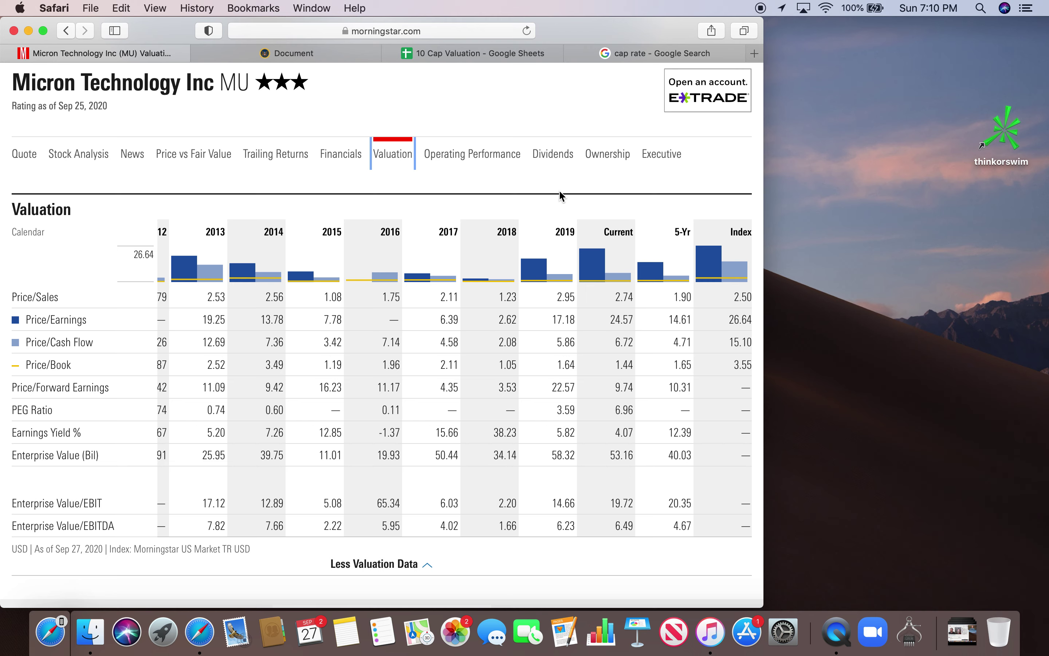
left_click(456, 56)
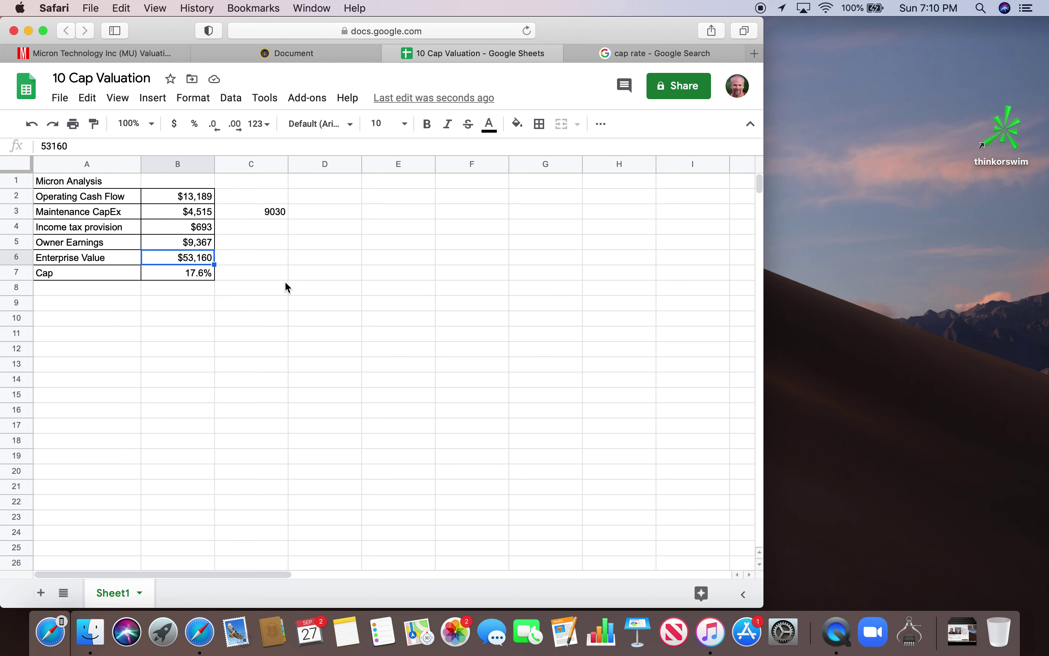
left_click(192, 273)
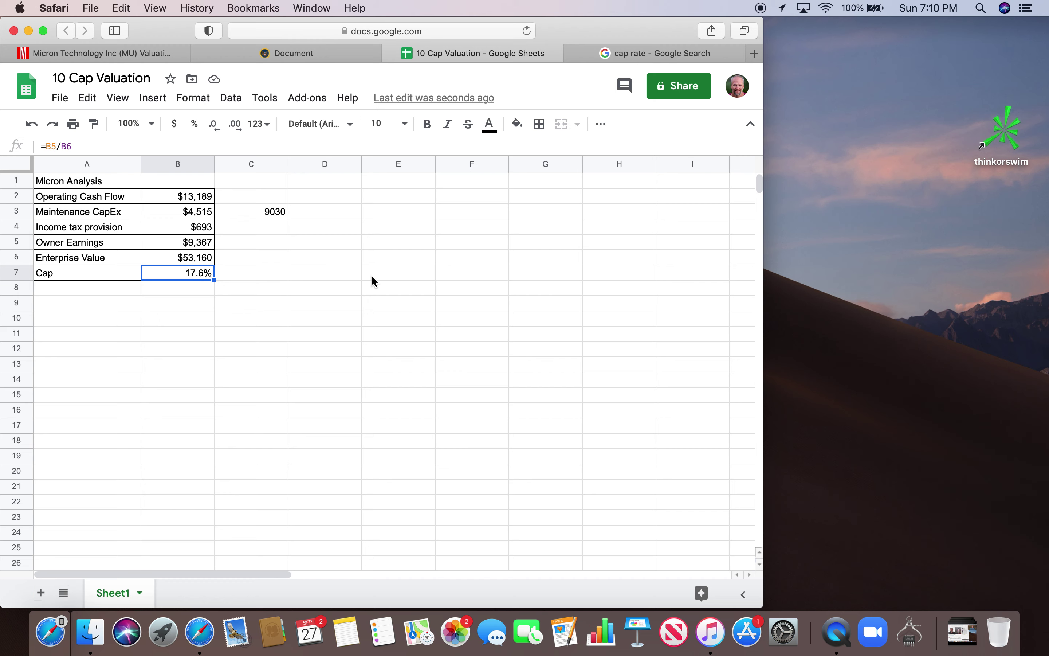
Return to Micron's Morningstar valuation page showing the 53.16 billion enterprise value.
left_click(121, 52)
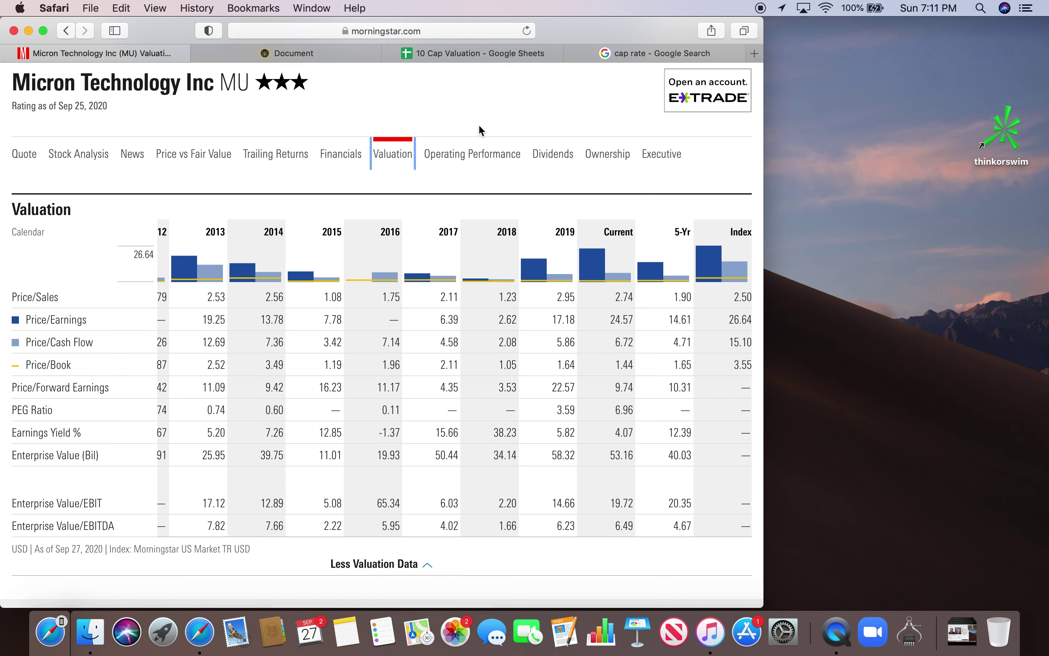
Review Micron's Morningstar financials down to 2019 operating cash flow of 13.19 billion, then return to 10 Cap Valuation.
left_click(335, 160)
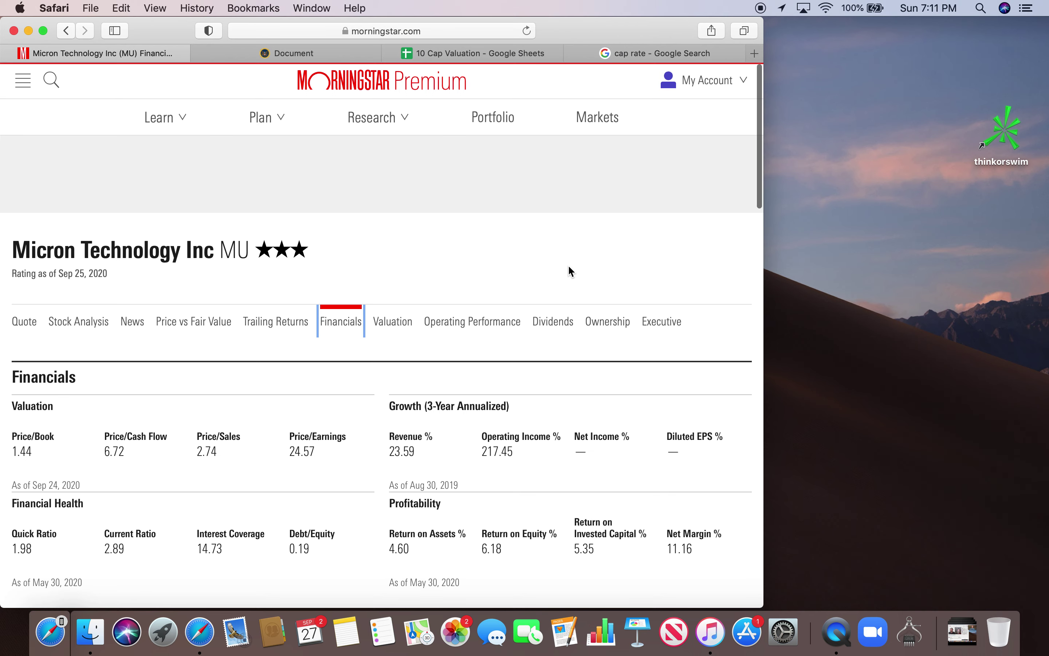
scroll(670, 262, "down", 10)
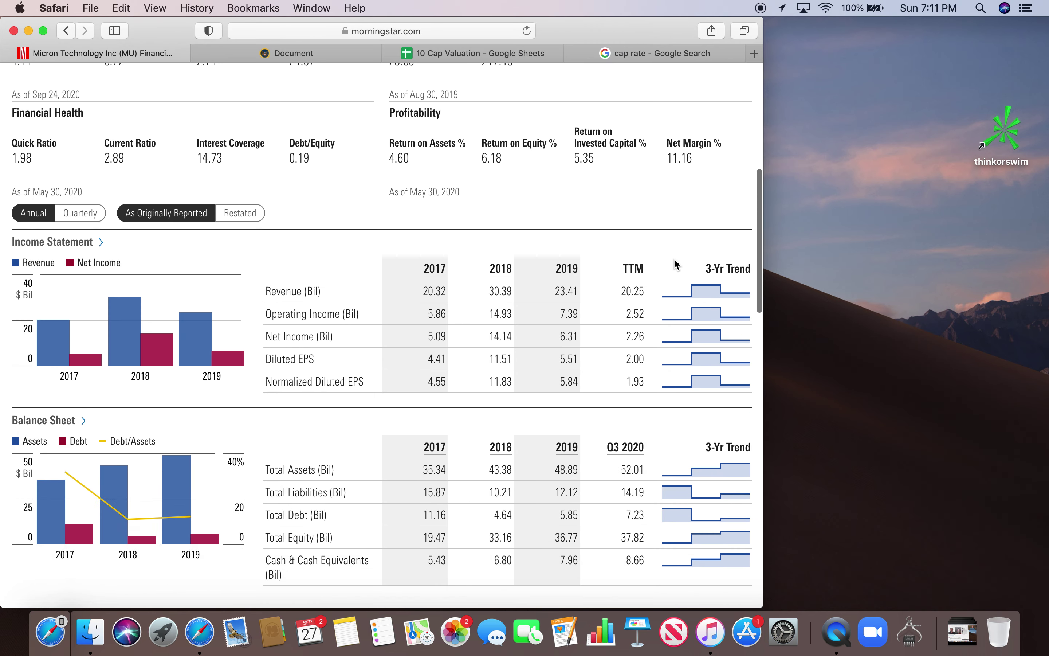
scroll(675, 262, "down", 5)
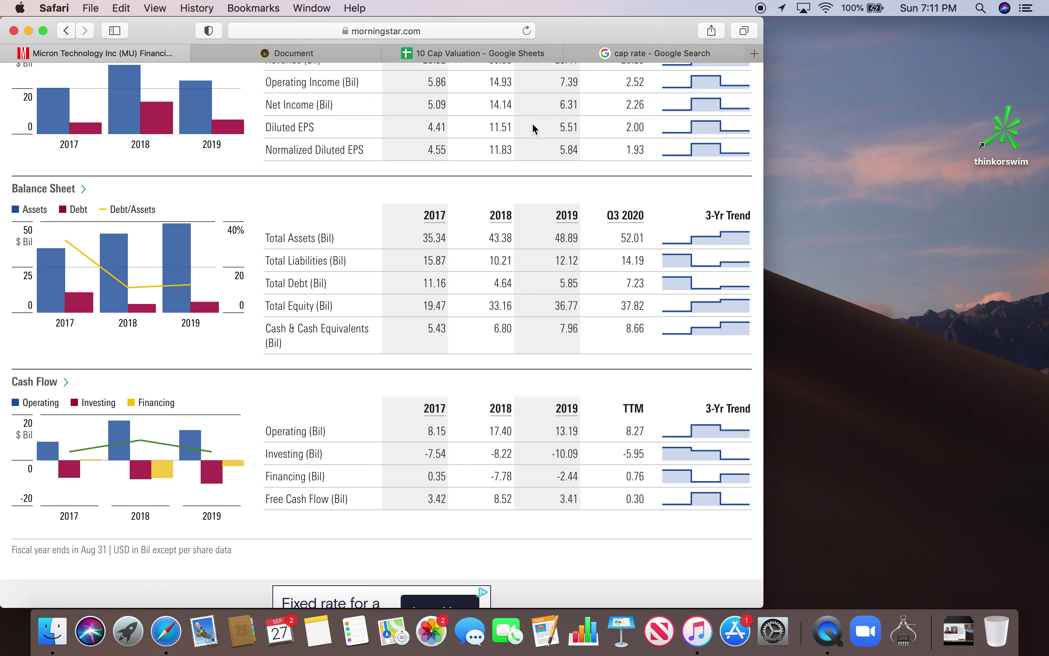
mouse_move(481, 55)
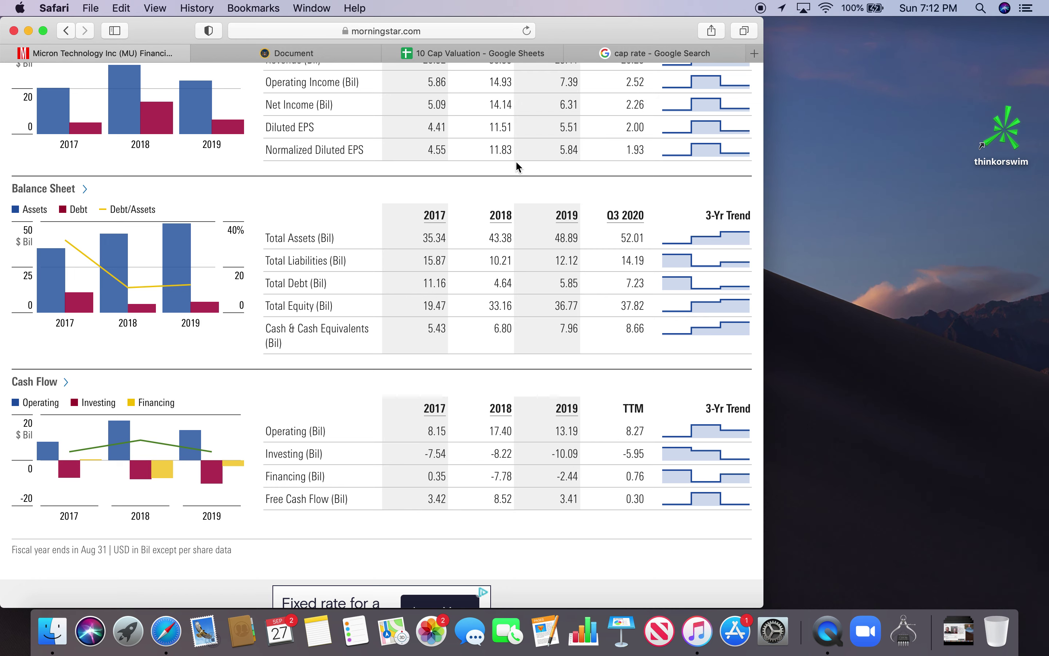
left_click(475, 55)
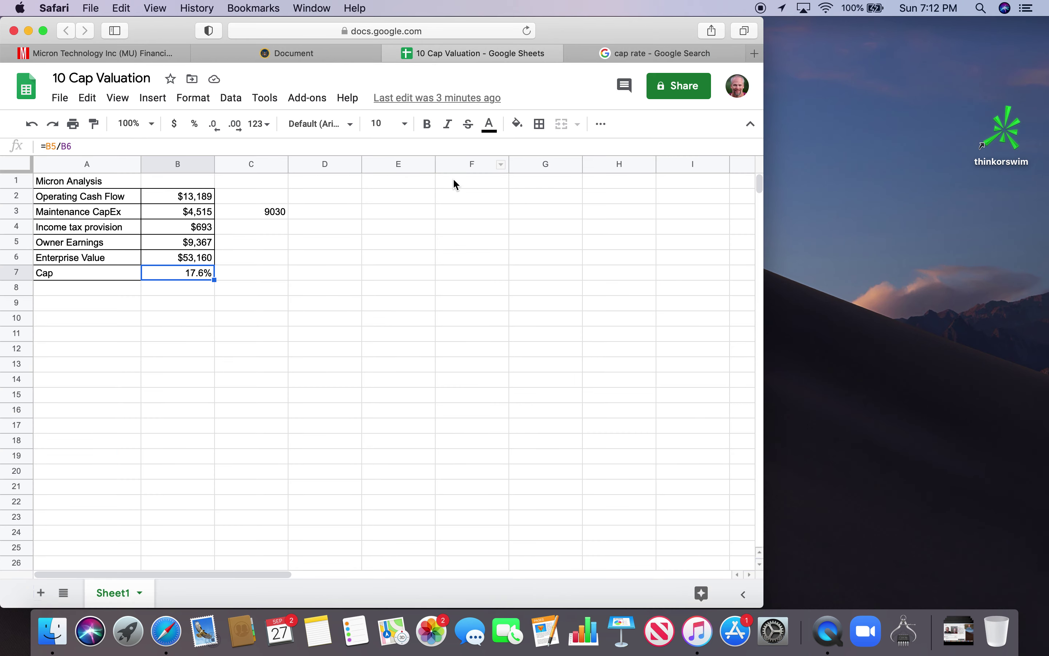